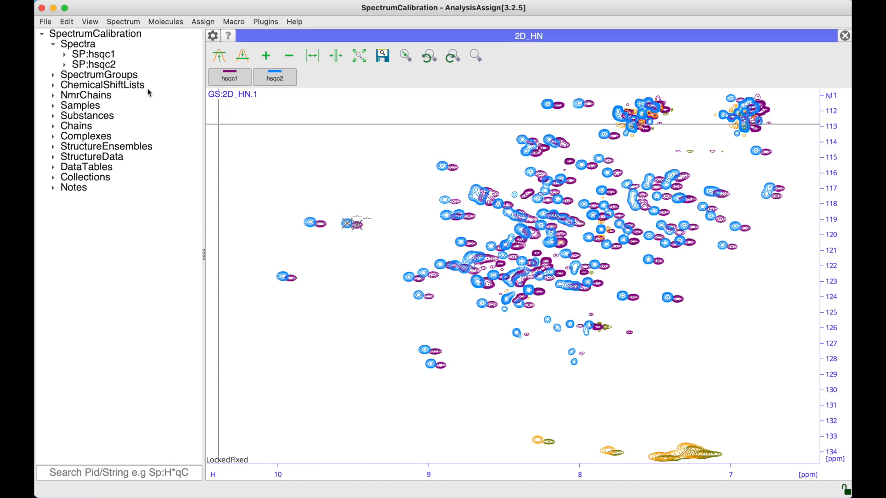
Step: Open the properties of spectrum hsqc2 and review its Dimensions settings, including the referencing values
left_click(105, 66)
double_click(103, 65)
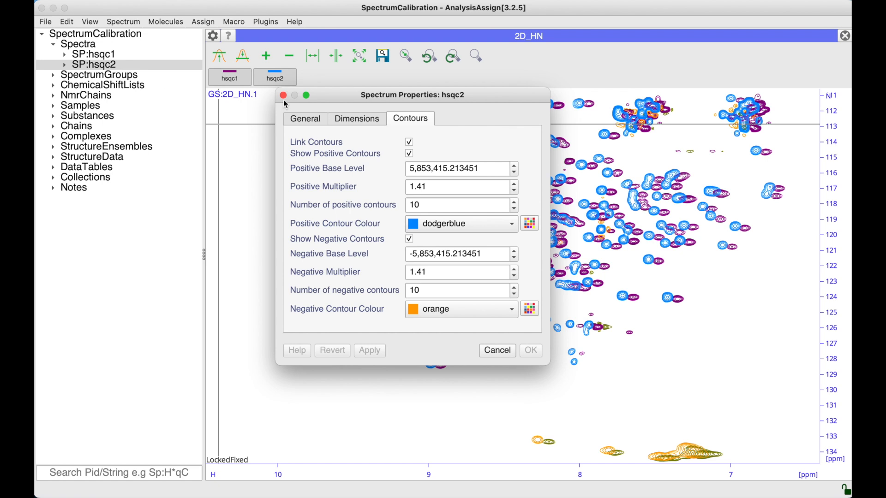
left_click(357, 119)
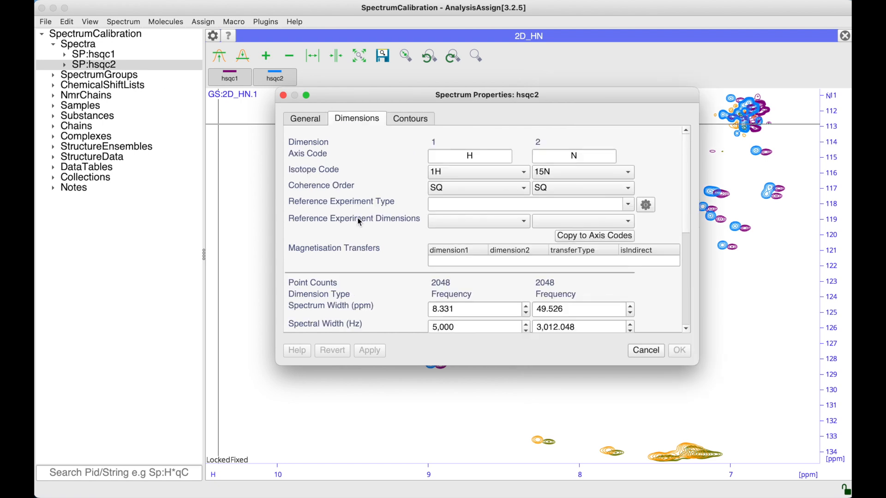
scroll(359, 222, "down", 10)
scroll(359, 222, "down", 1)
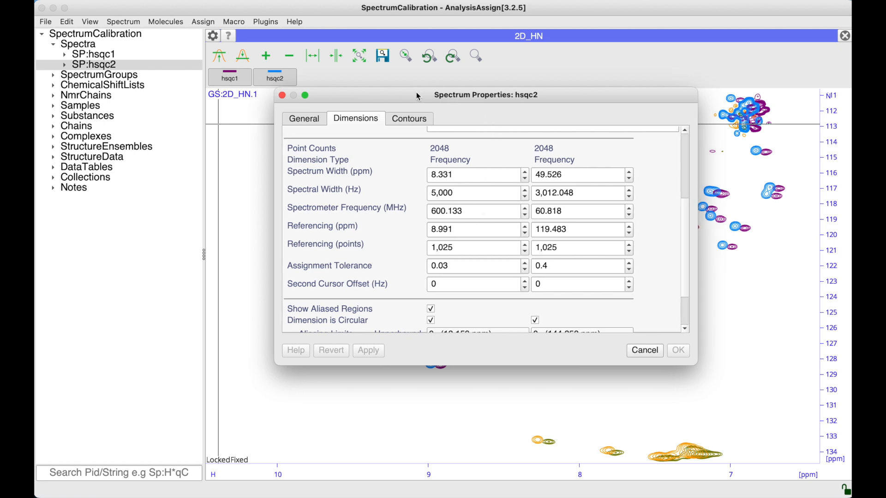
Step: Set the hsqc2 H-dimension referencing to 8.491 ppm and apply it
left_click_drag(416, 93, 281, 100)
left_click(308, 237)
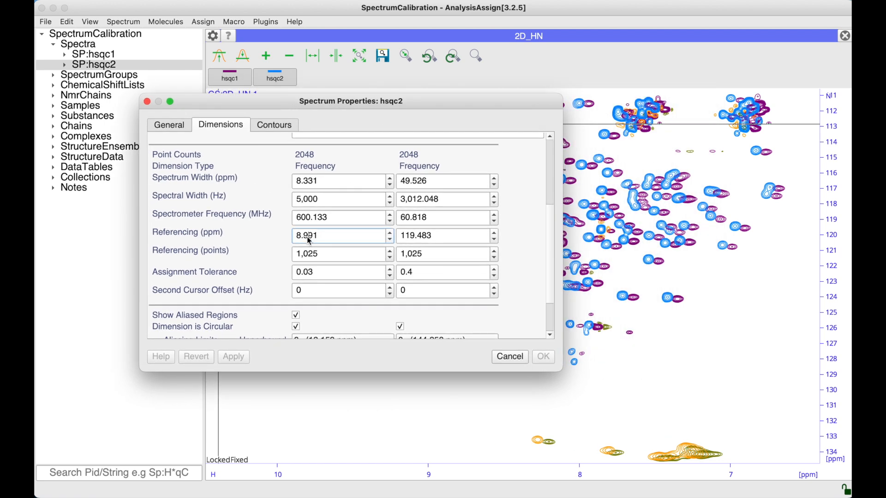
key("BackSpace")
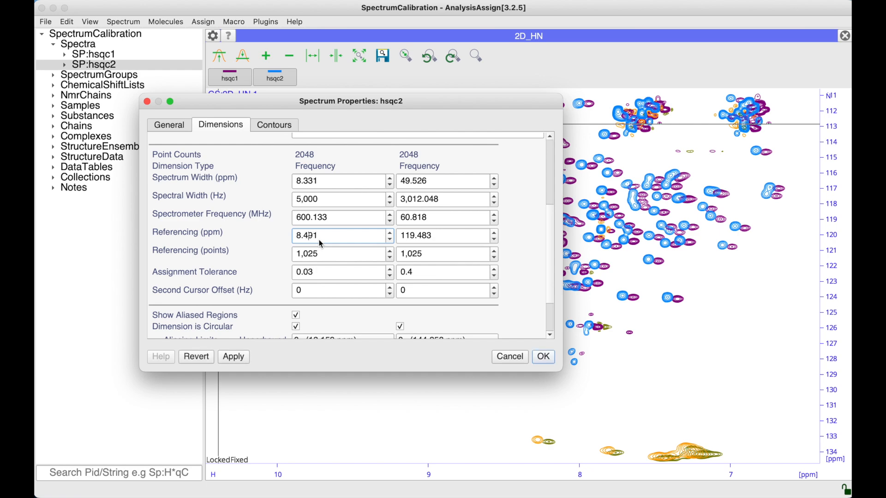
left_click(232, 357)
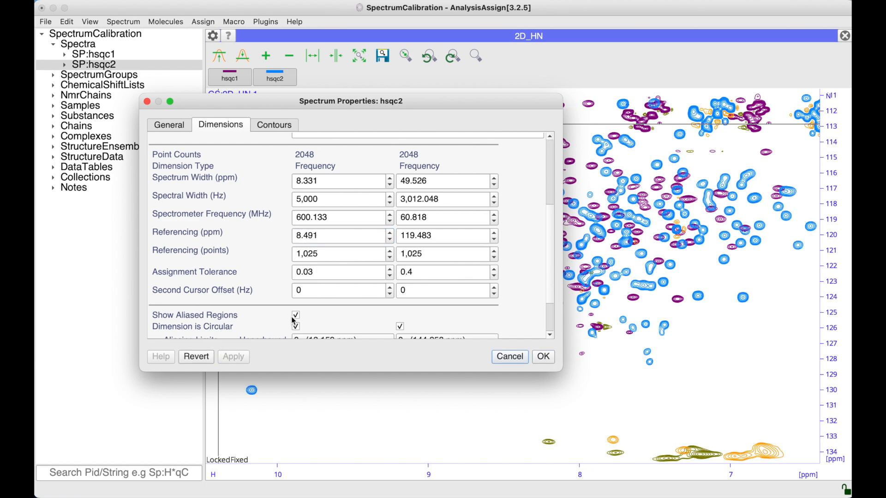
Step: Restore the H-dimension referencing to 8.991 ppm, apply, and cancel the properties dialog
left_click(309, 236)
key("BackSpace")
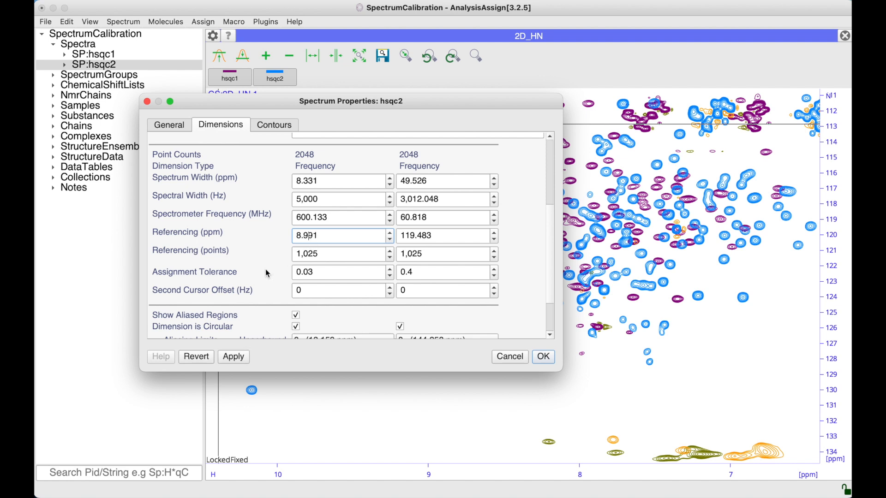
left_click(230, 359)
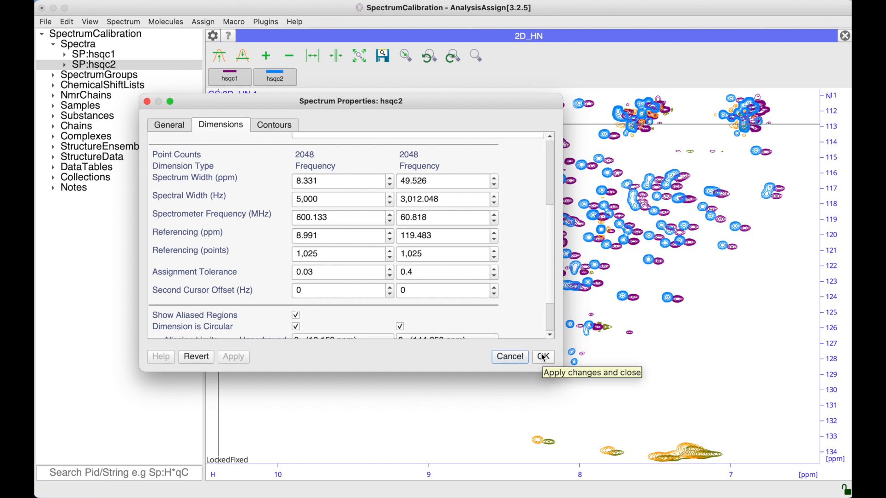
left_click(510, 358)
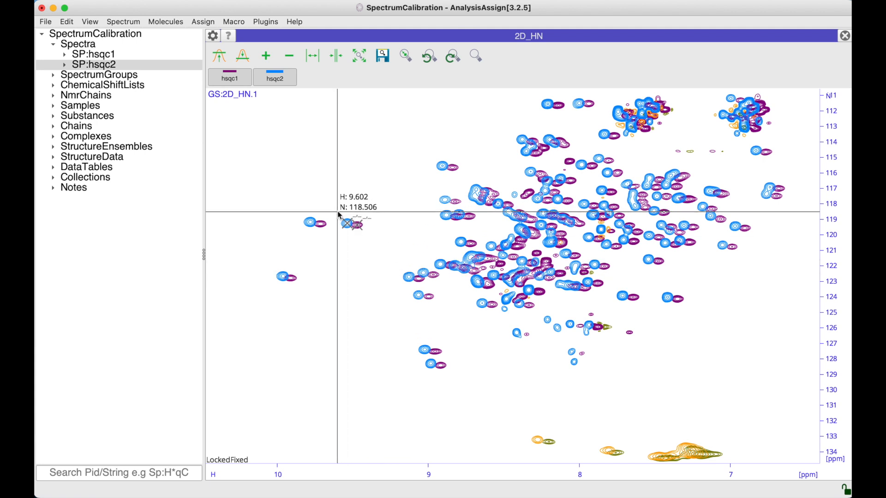
Step: Select the peak pair near 9.5 ppm H, 119 ppm N, calibrate spectra from peaks with hsqc1.1.1 fixed, then undo
left_click_drag(336, 213, 374, 246)
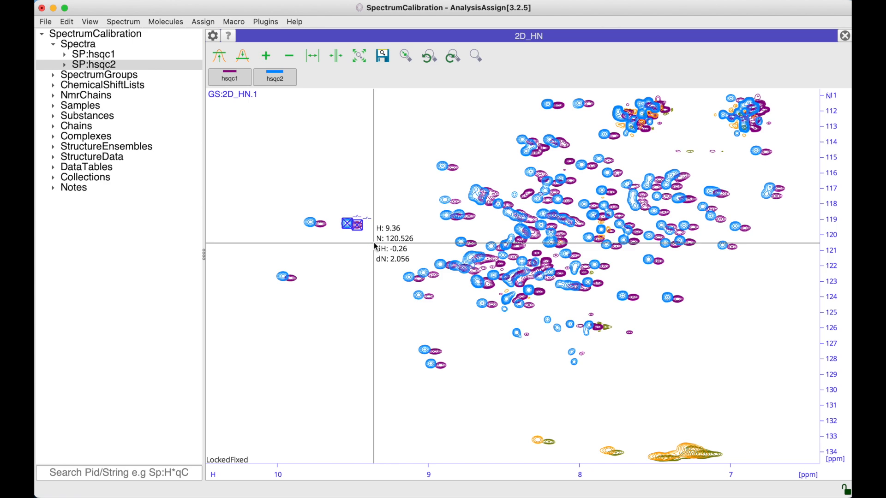
right_click(359, 227)
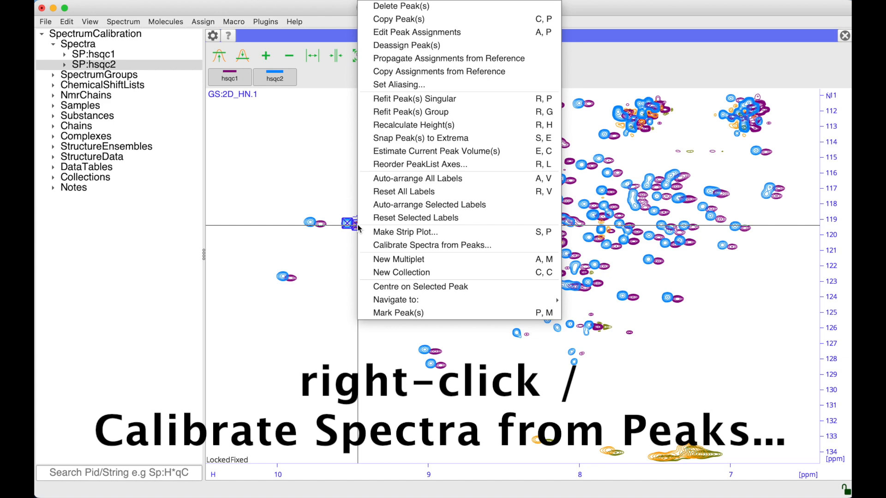
left_click(383, 246)
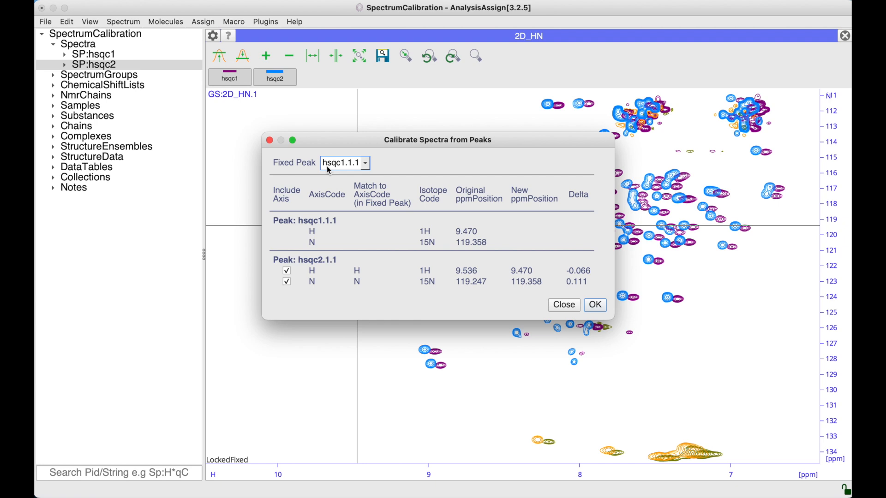
left_click(365, 164)
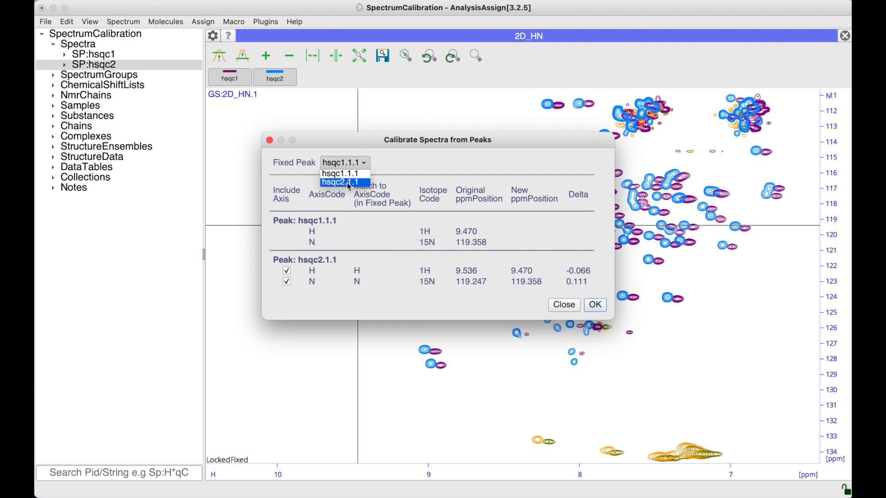
left_click(396, 167)
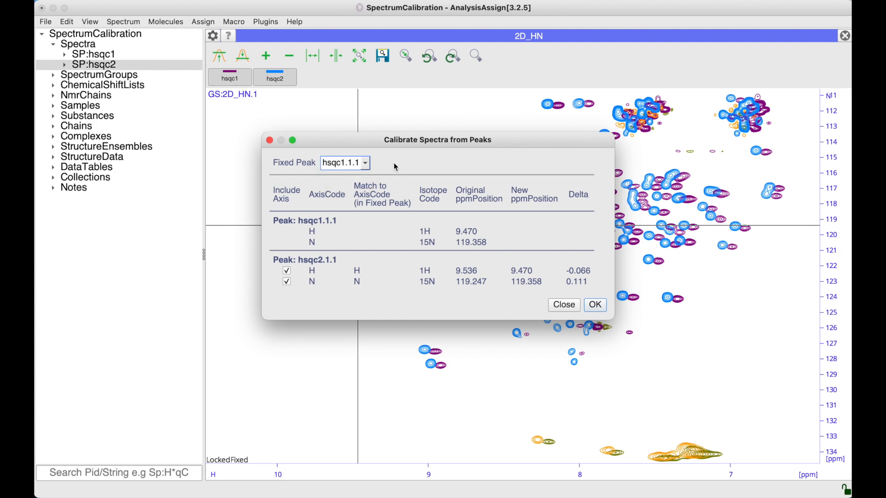
left_click_drag(359, 139, 508, 171)
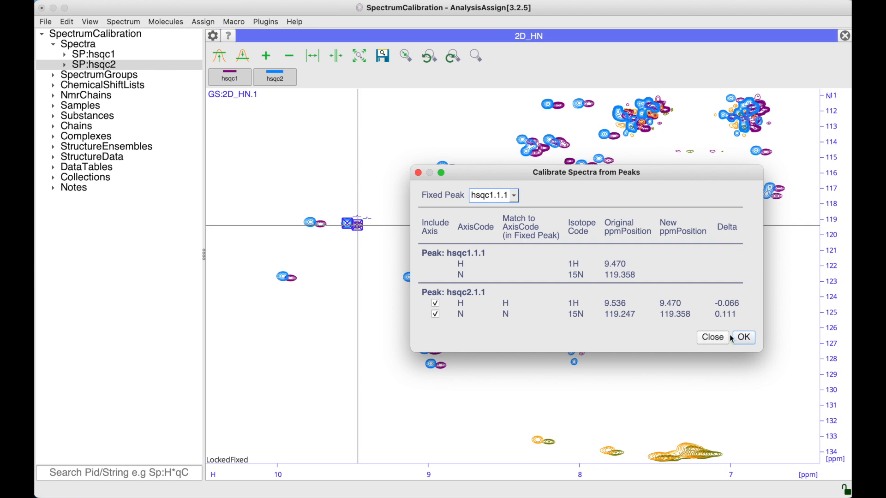
left_click(744, 338)
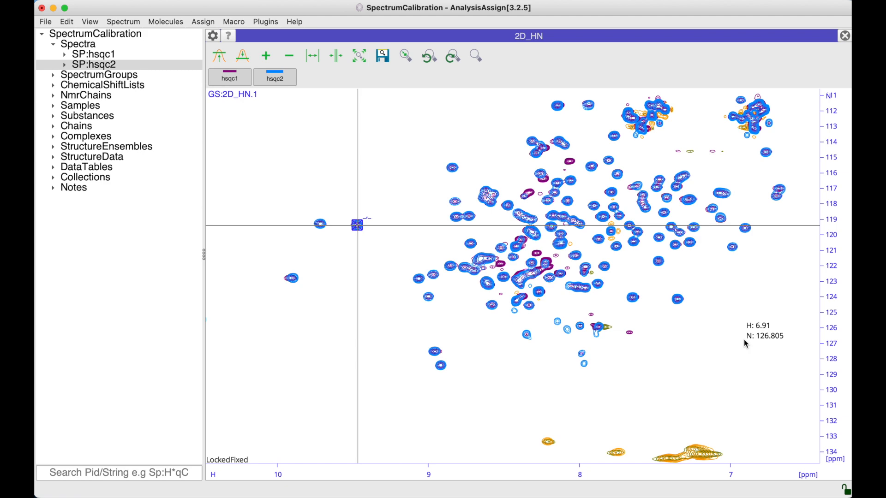
key("super+z")
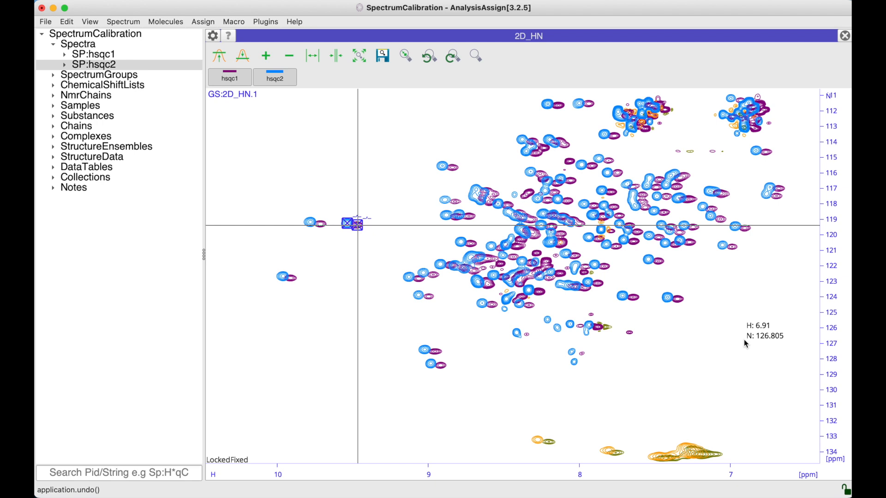
Step: Start Calibrate Spectra and place the original and new markers on the hsqc2 and hsqc1 peaks near 9.0 ppm H, 124 ppm N
right_click(375, 341)
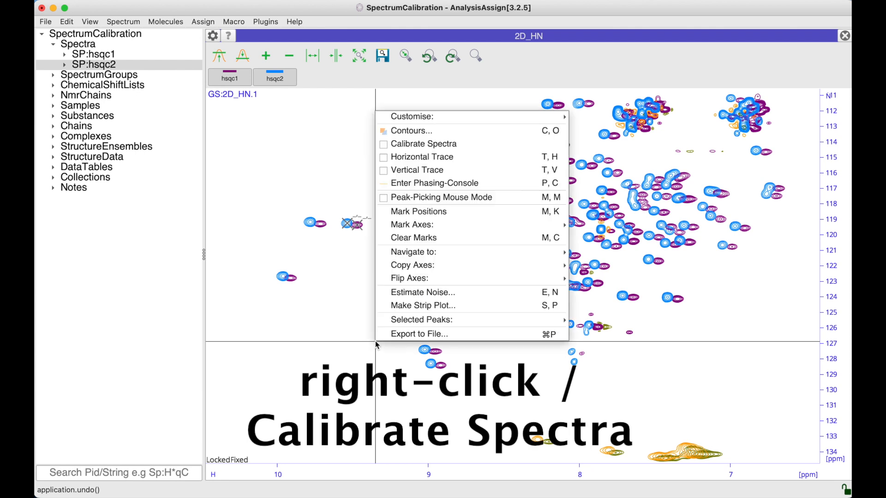
left_click(405, 145)
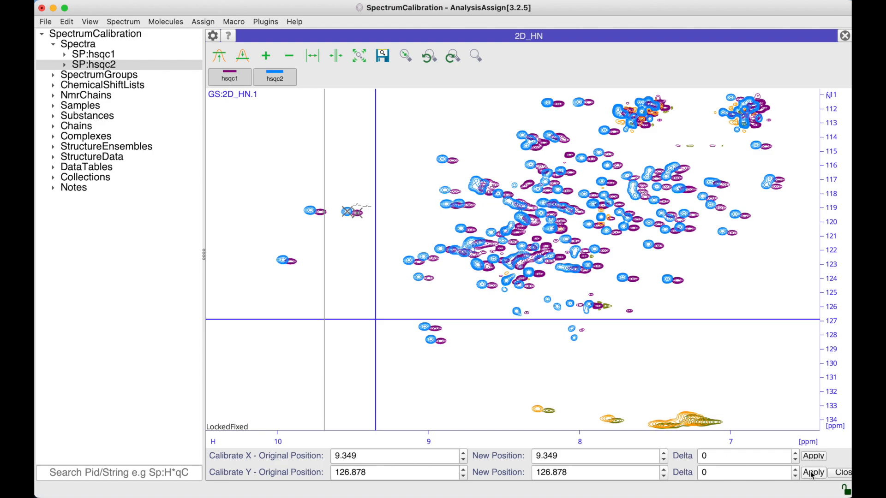
scroll(438, 324, "up", 4)
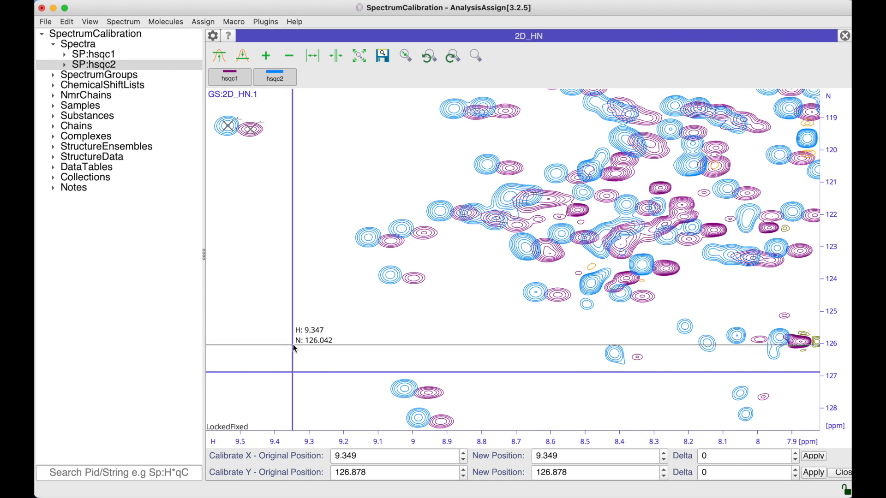
left_click_drag(294, 346, 341, 337)
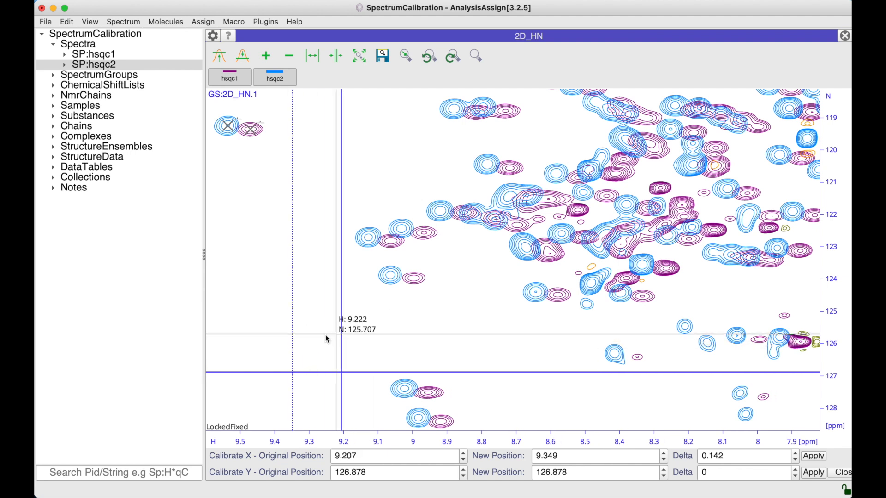
left_click_drag(320, 367, 324, 342)
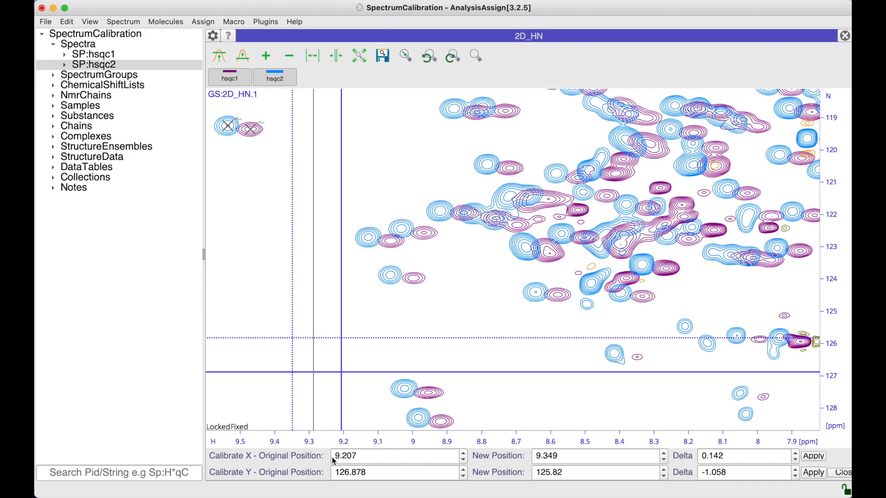
left_click_drag(342, 405, 375, 278)
left_click_drag(294, 315, 413, 309)
left_click_drag(428, 338, 425, 279)
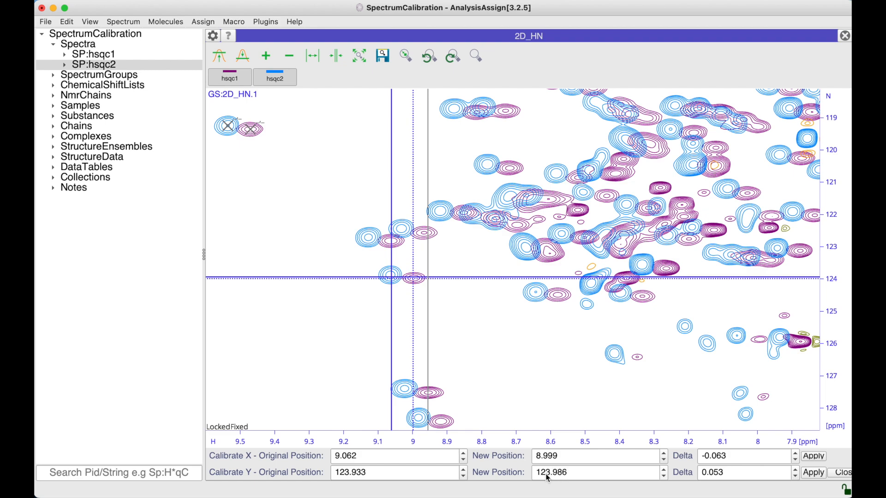
Step: Refine the markers: original at 9.063 / 123.871 ppm and new at 8.994 / 123.968 ppm
scroll(396, 290, "up", 5)
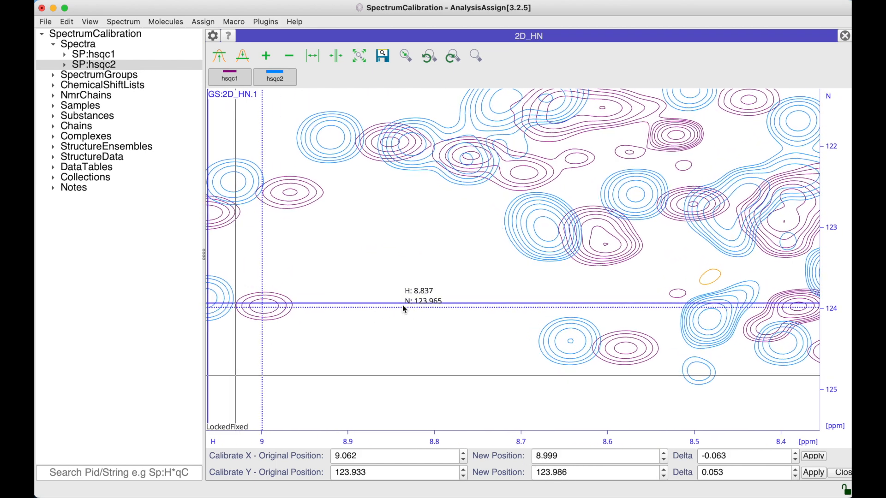
scroll(335, 297, "up", 5)
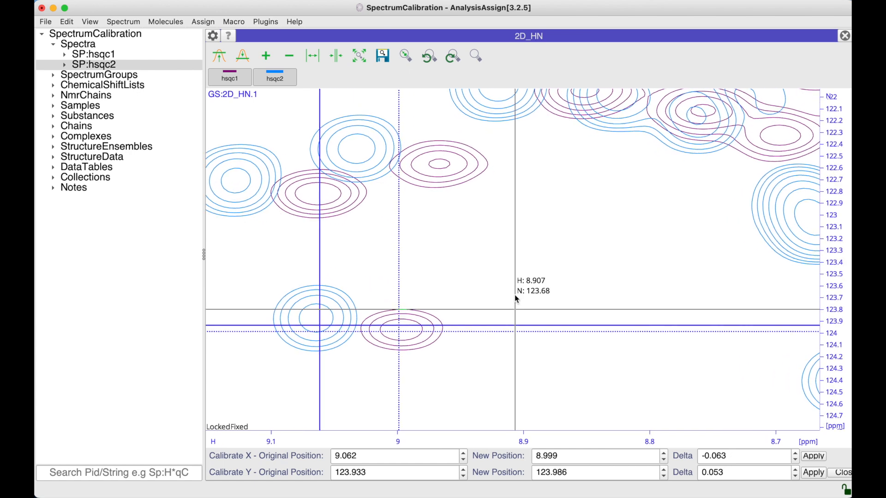
left_click_drag(452, 313, 543, 277)
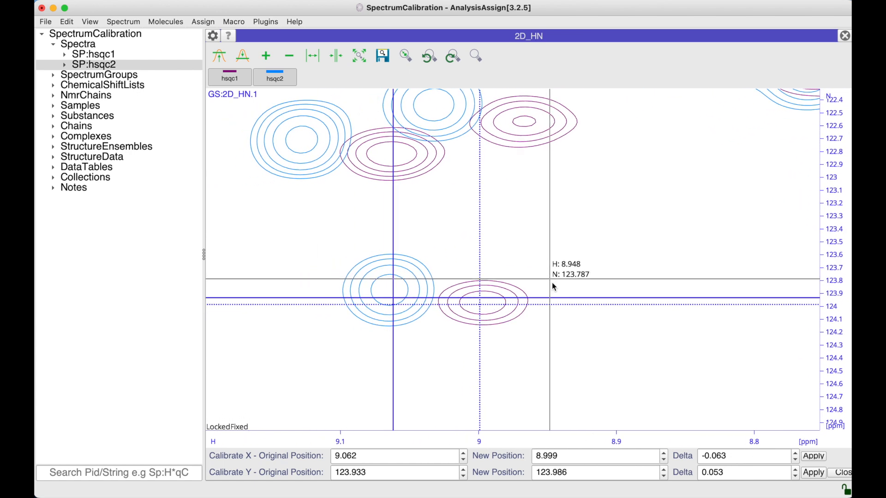
left_click_drag(390, 331, 392, 333)
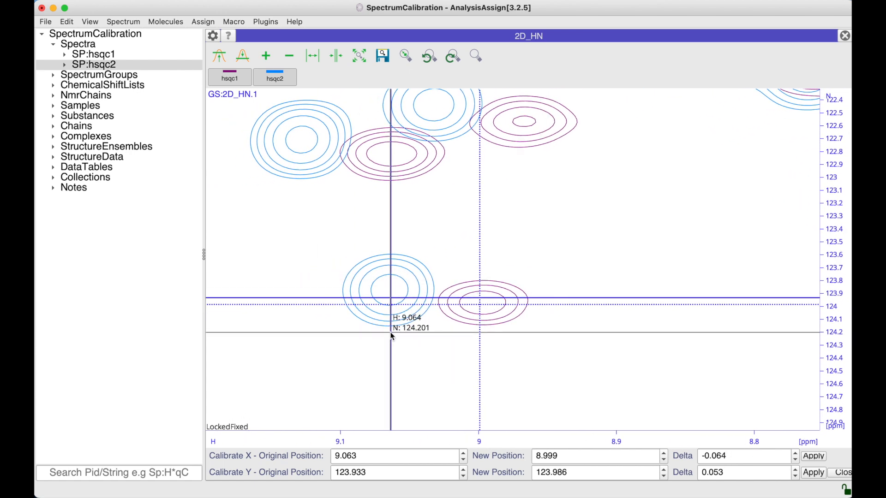
left_click_drag(403, 298, 404, 292)
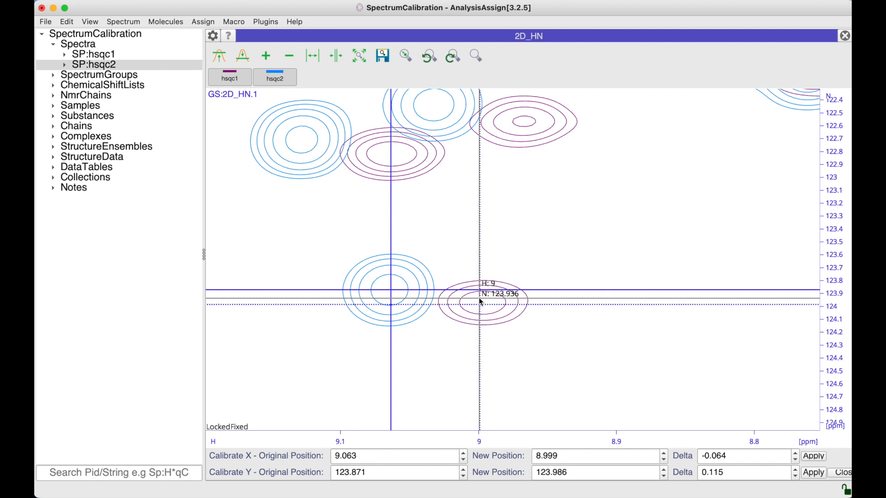
left_click_drag(484, 302, 482, 302)
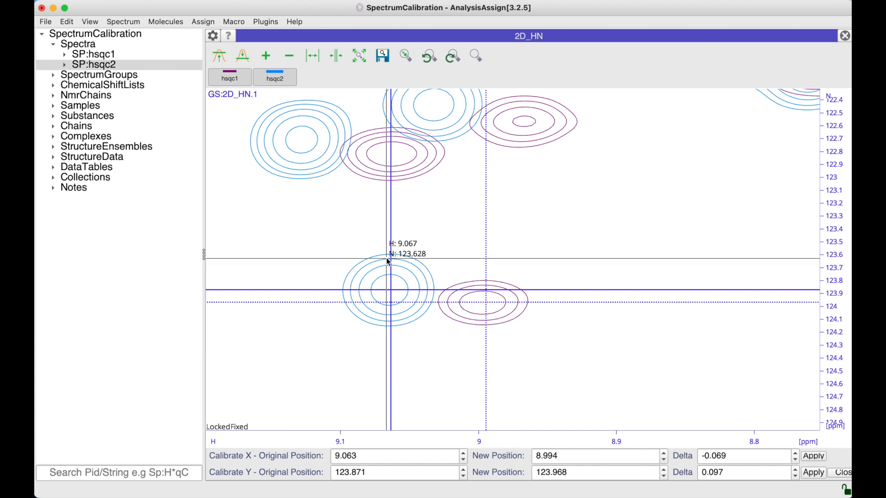
Step: Apply the H and N calibration shifts to hsqc2 with hsqc1 hidden, then close calibration and show hsqc1 again
left_click(233, 79)
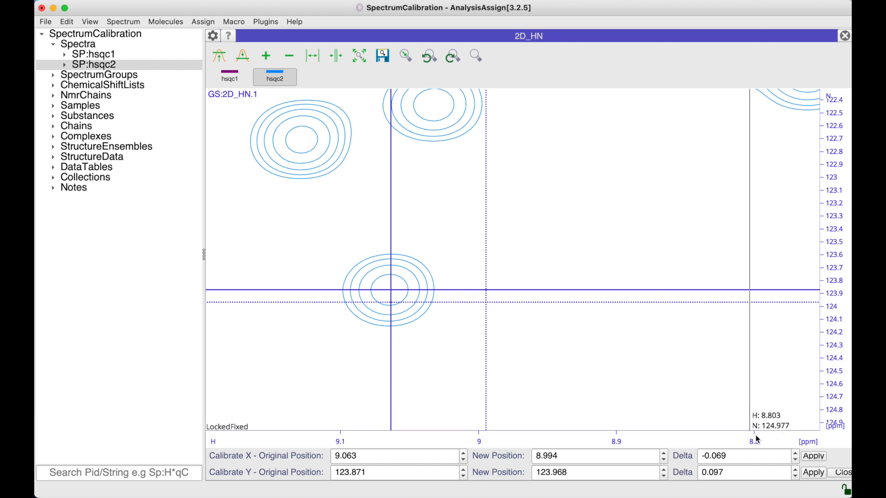
left_click(814, 457)
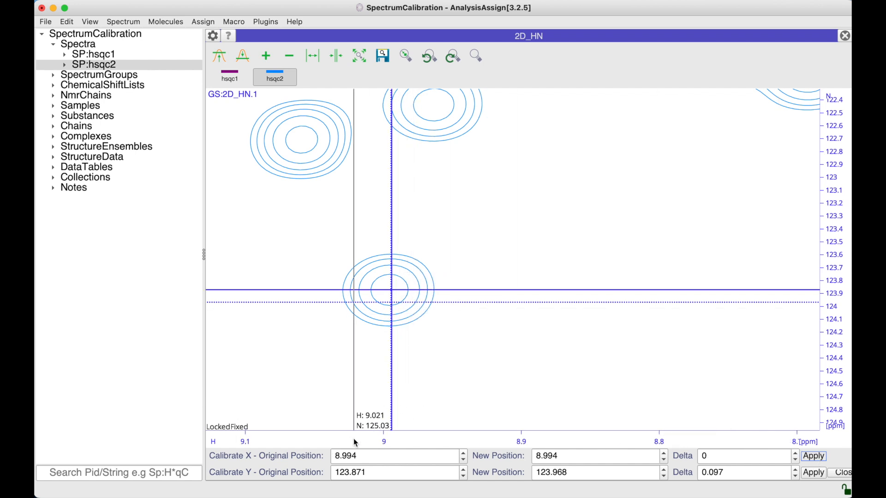
left_click(813, 473)
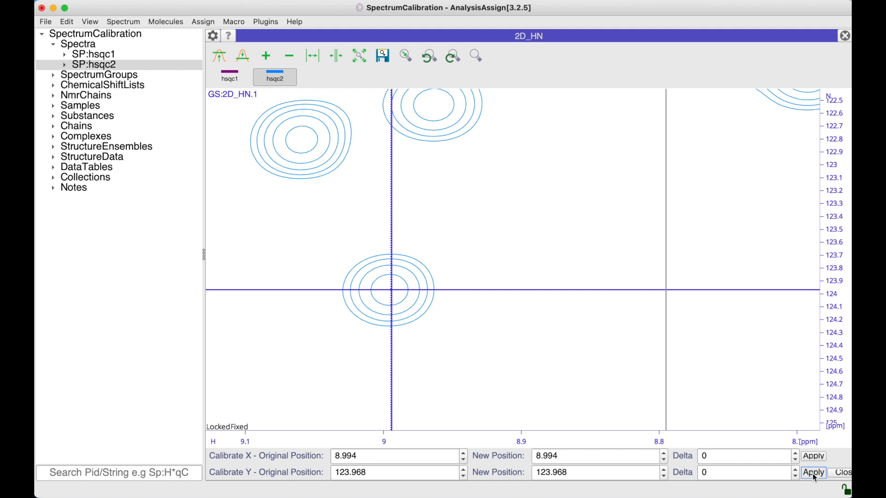
left_click(840, 474)
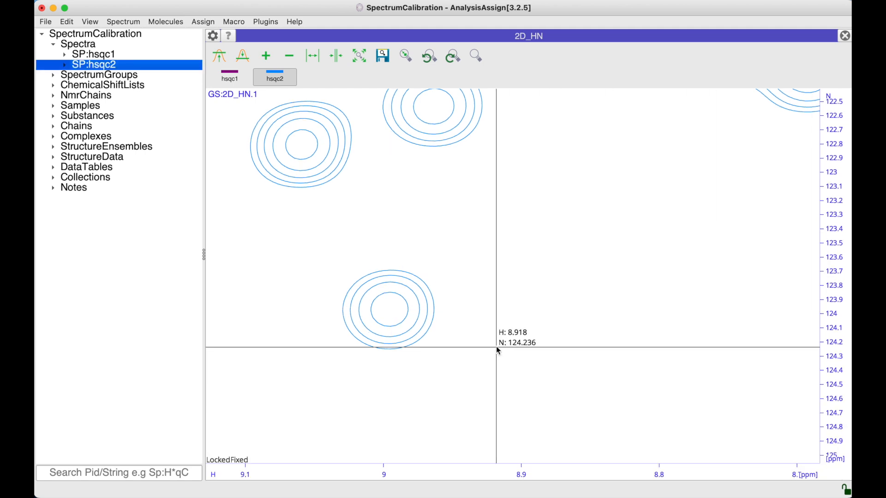
left_click(231, 79)
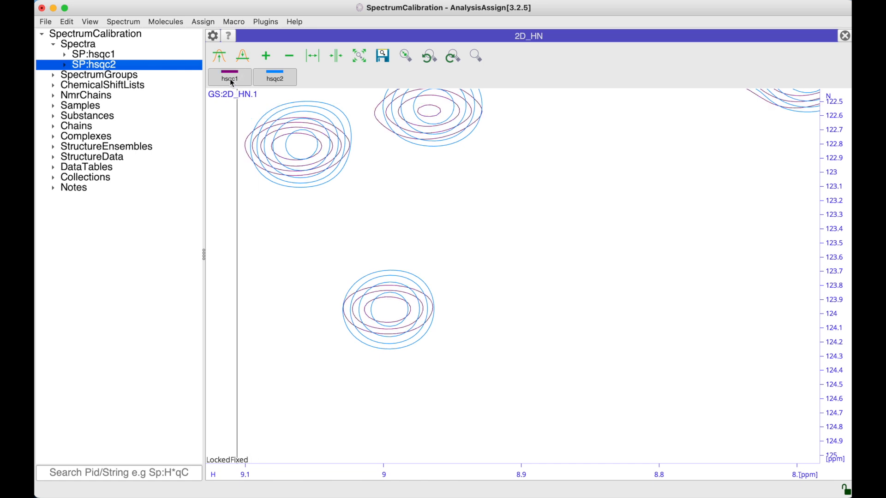